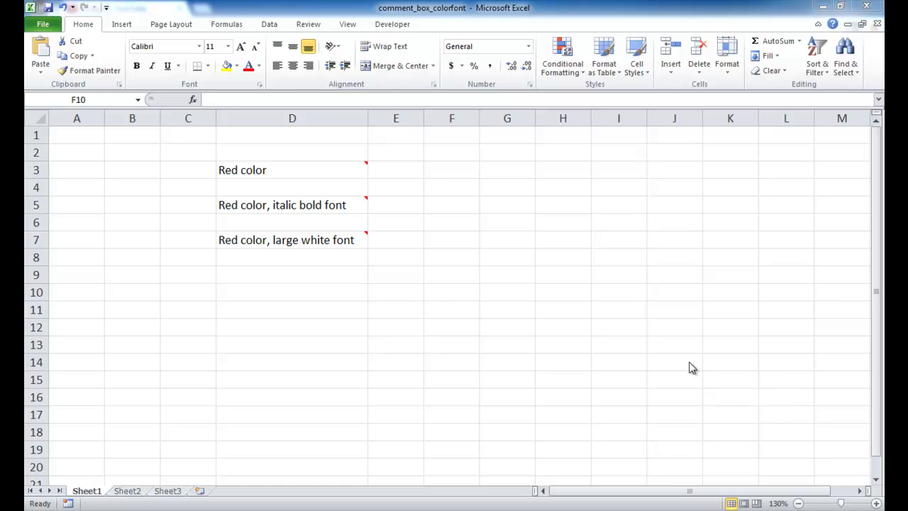
# - Insert a comment on cell G3 and enter the text 'sdfadf'
pyautogui.click(515, 167)
pyautogui.rightClick(516, 167)
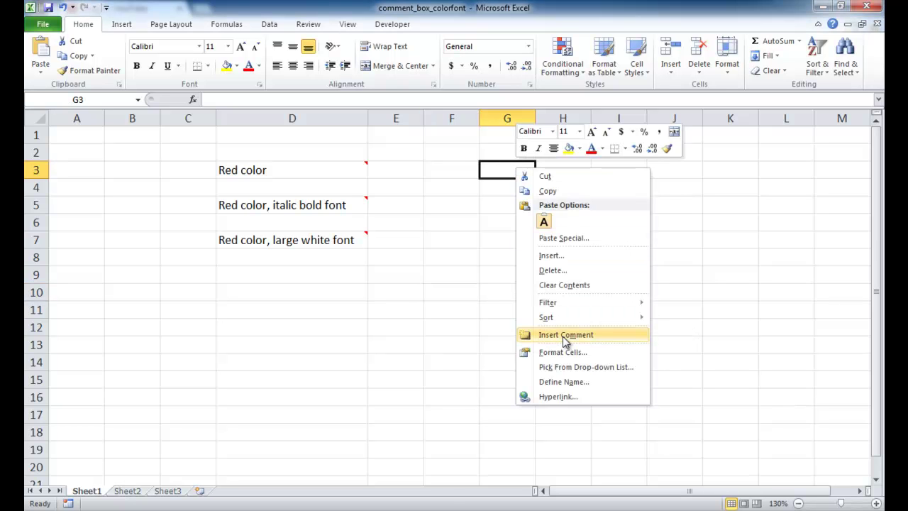
pyautogui.click(565, 335)
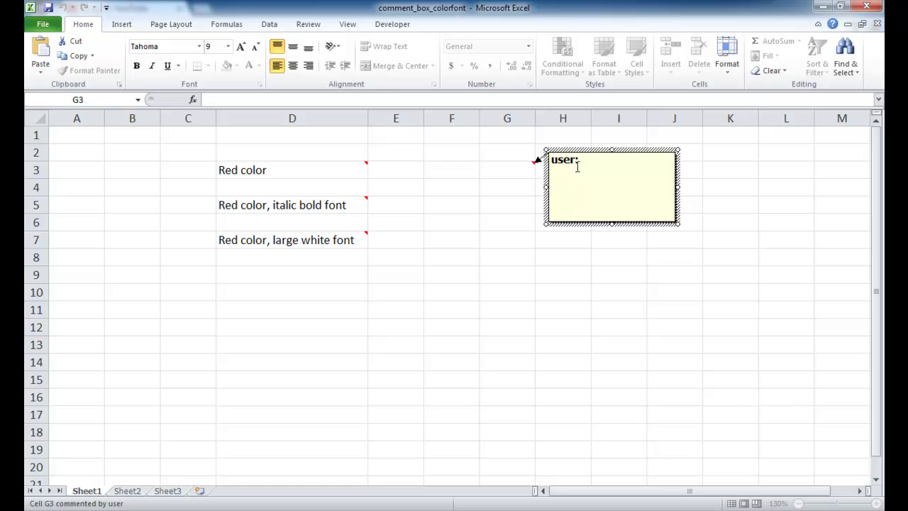
pyautogui.moveTo(578, 166); pyautogui.dragTo(550, 169)
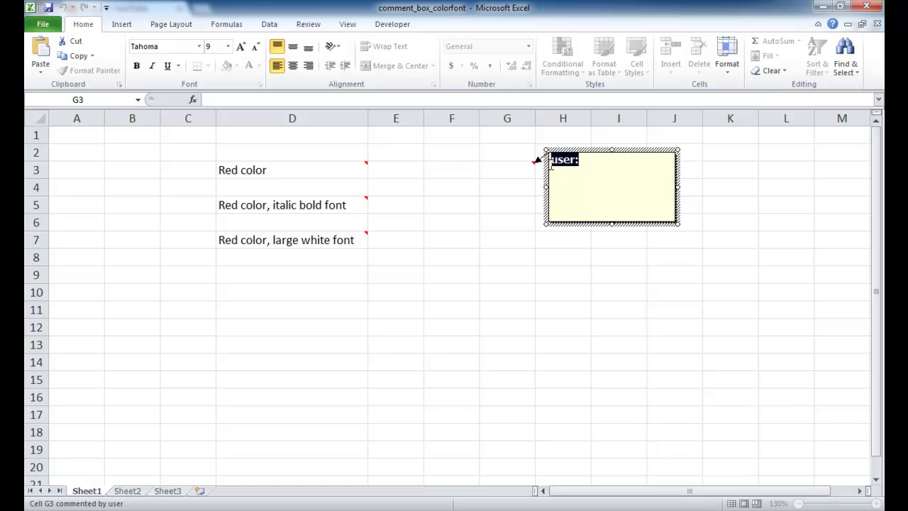
pyautogui.click(596, 159)
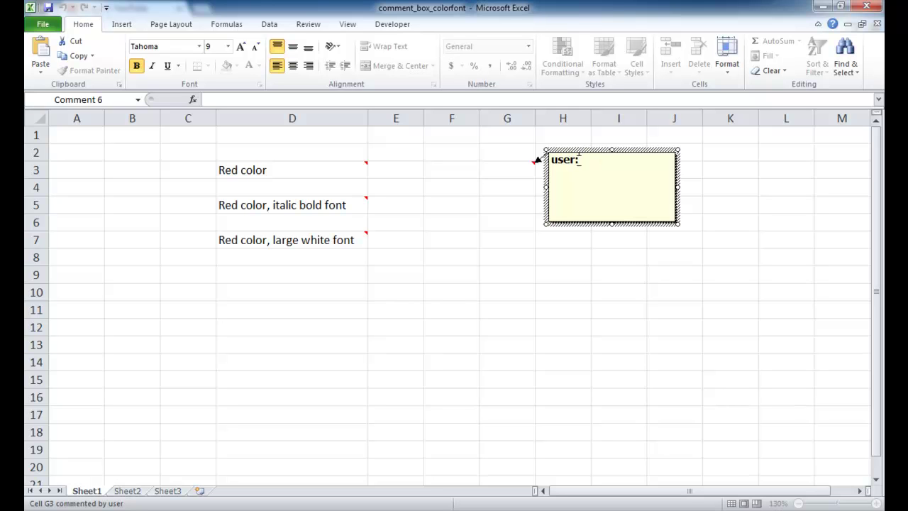
pyautogui.press('Down')
pyautogui.moveTo(584, 155); pyautogui.dragTo(540, 159)
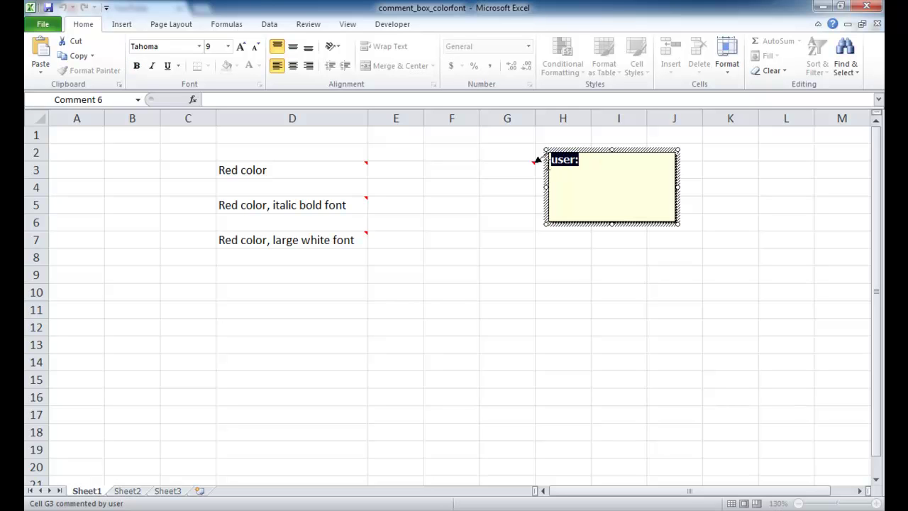
pyautogui.rightClick(540, 159)
pyautogui.click(626, 323)
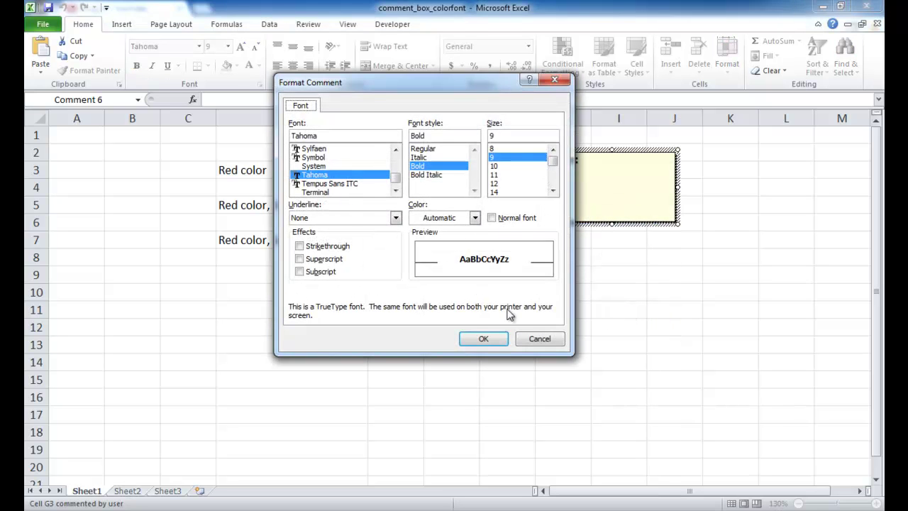
pyautogui.click(540, 338)
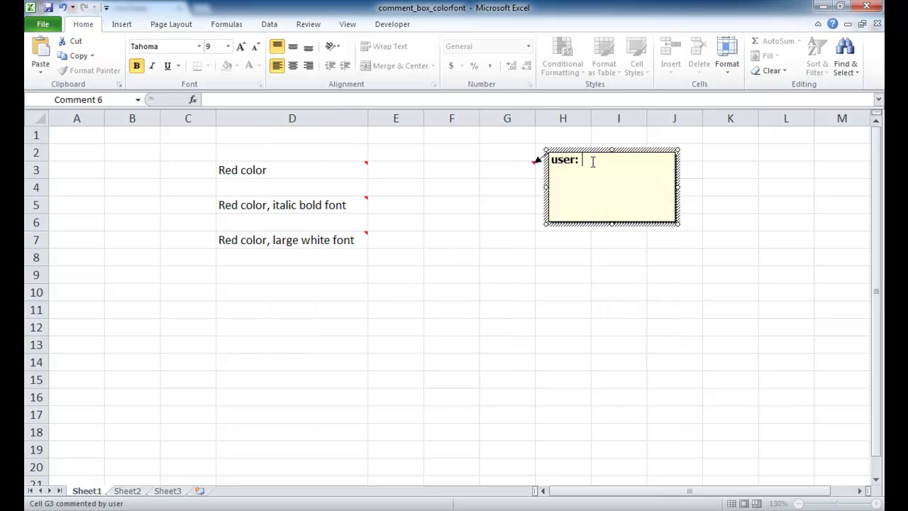
pyautogui.write('sdfadf')
pyautogui.click(505, 227)
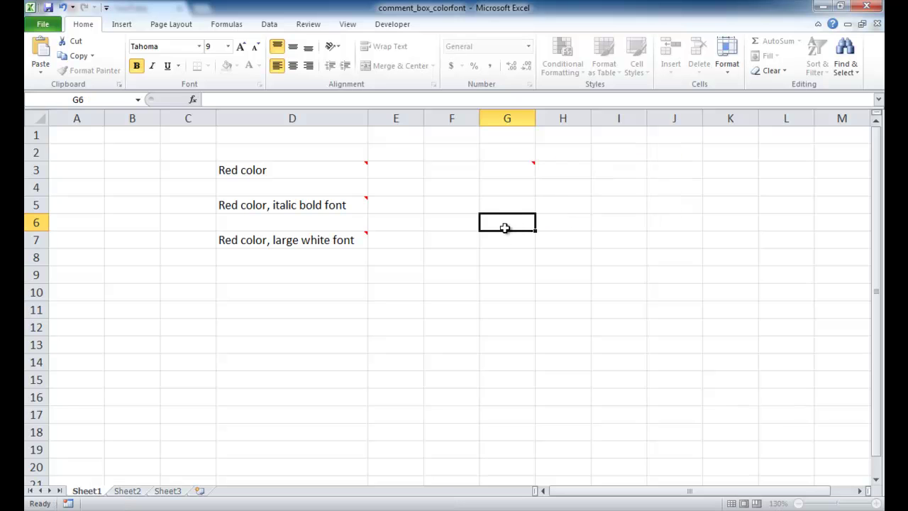
pyautogui.click(336, 171)
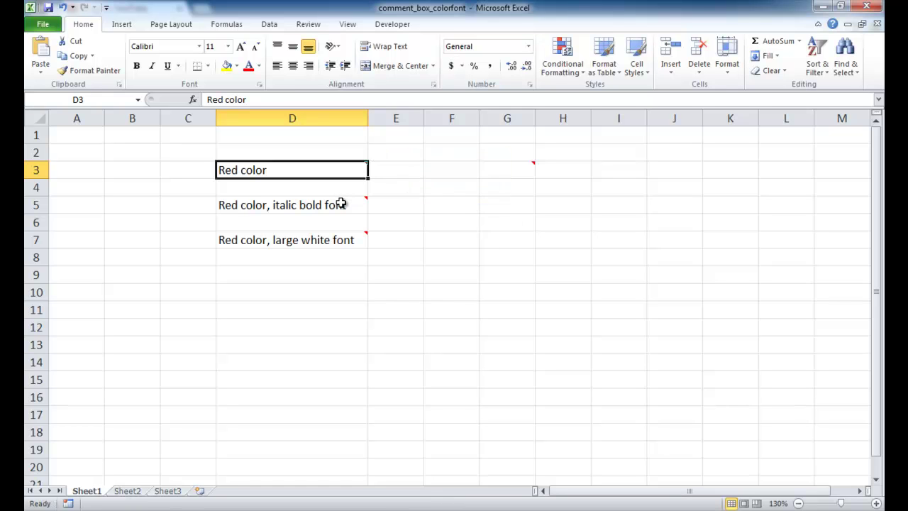
pyautogui.moveTo(341, 205)
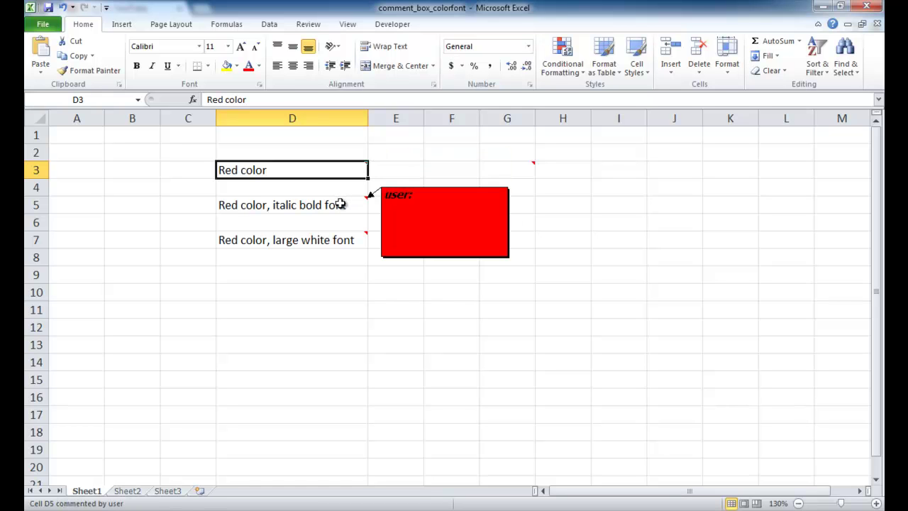
pyautogui.moveTo(328, 248)
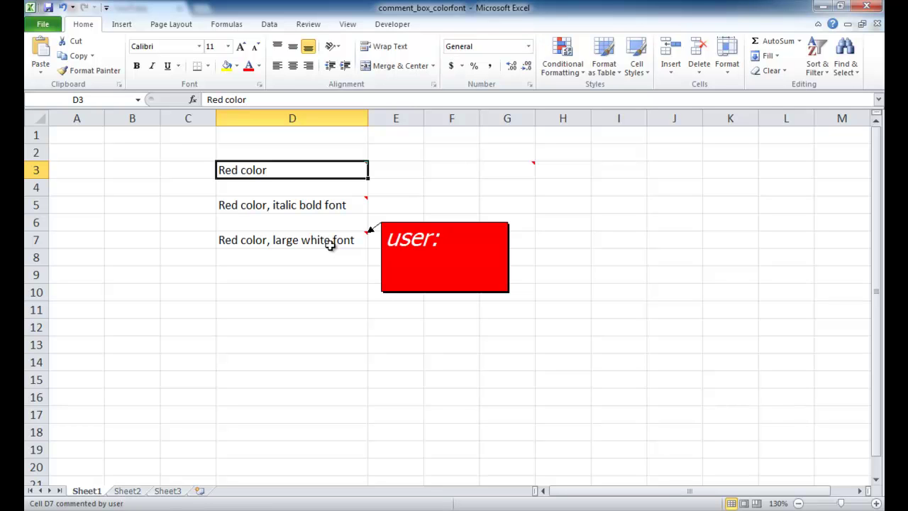
# - Reopen G3's comment for editing and open its Format Comment dialog, moved aside
pyautogui.rightClick(512, 172)
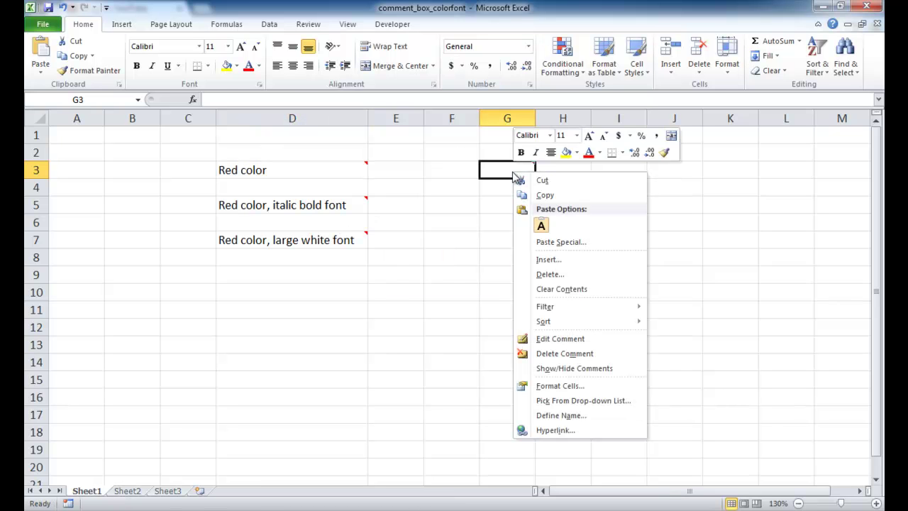
pyautogui.click(568, 341)
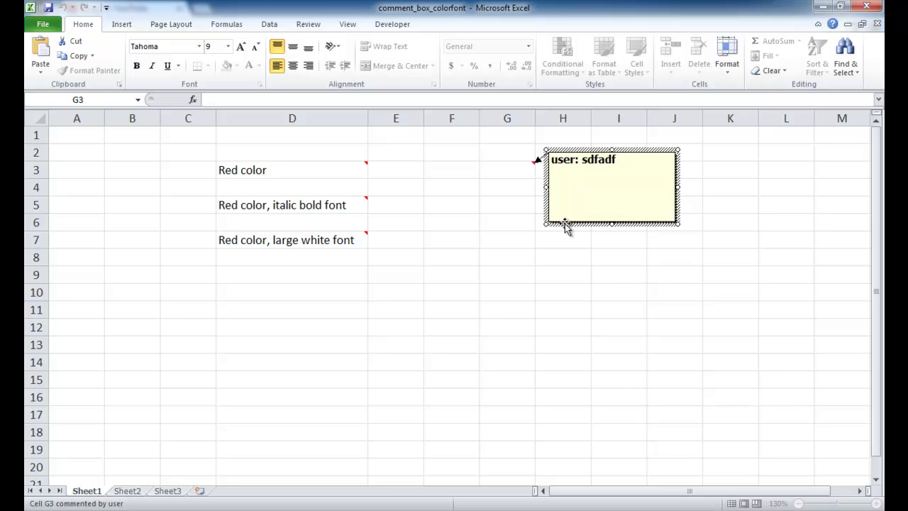
pyautogui.rightClick(565, 226)
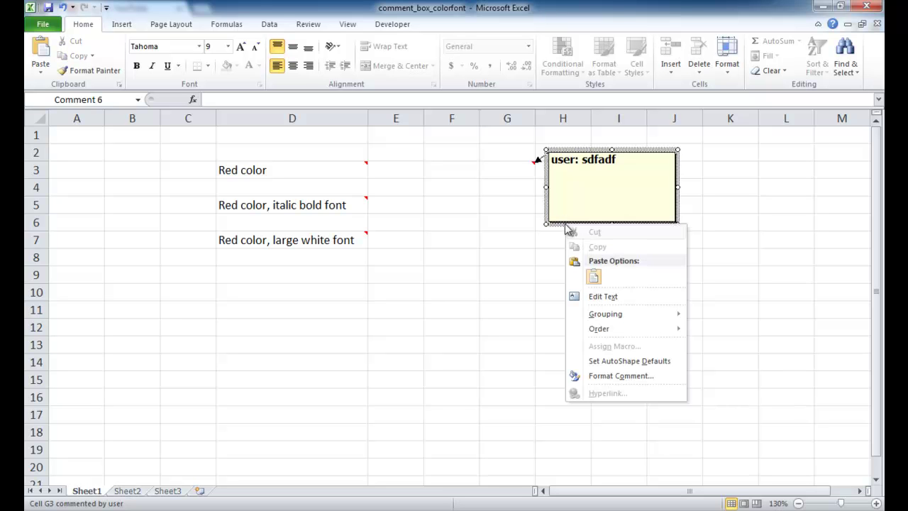
pyautogui.click(616, 378)
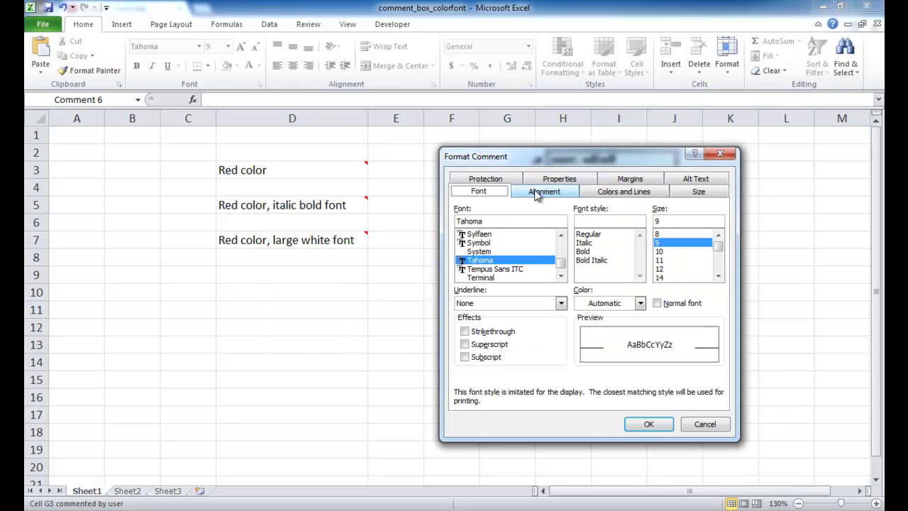
pyautogui.moveTo(547, 157); pyautogui.dragTo(329, 150)
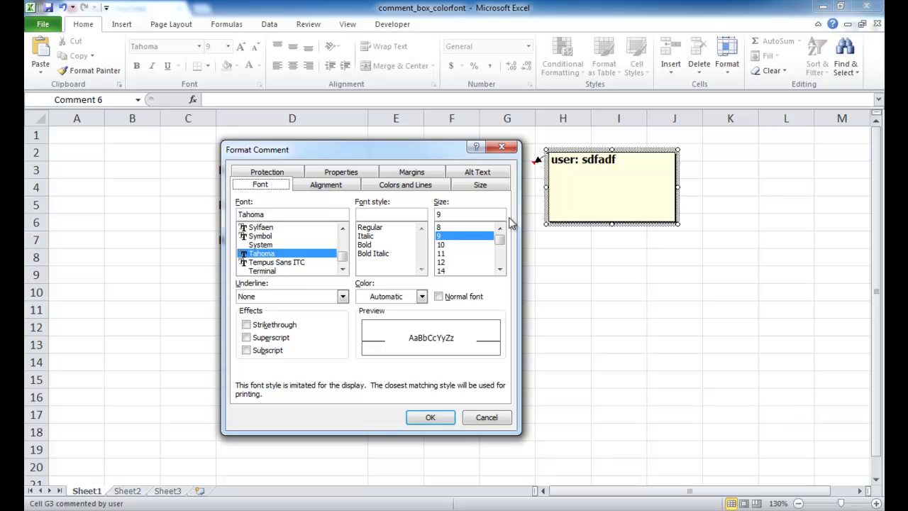
# - On Colors and Lines, set Fill Color to red and Line Color to sea green
pyautogui.click(405, 184)
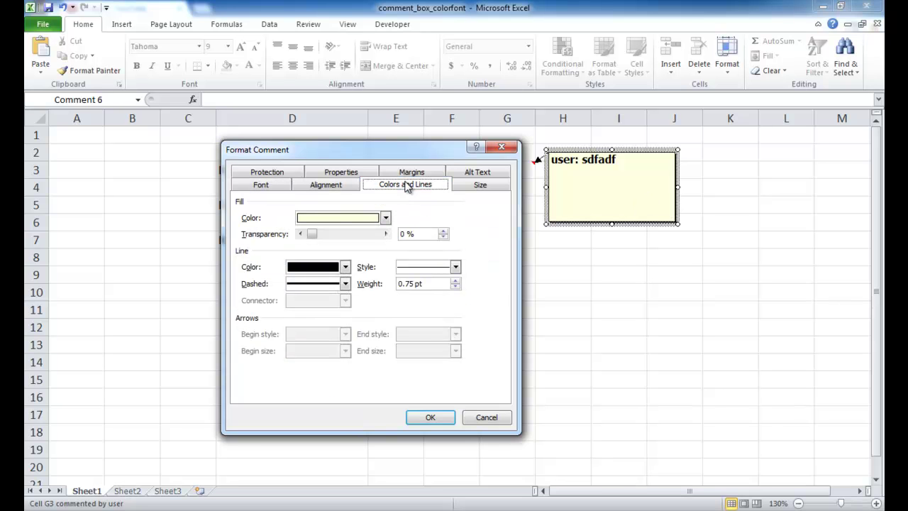
pyautogui.click(384, 218)
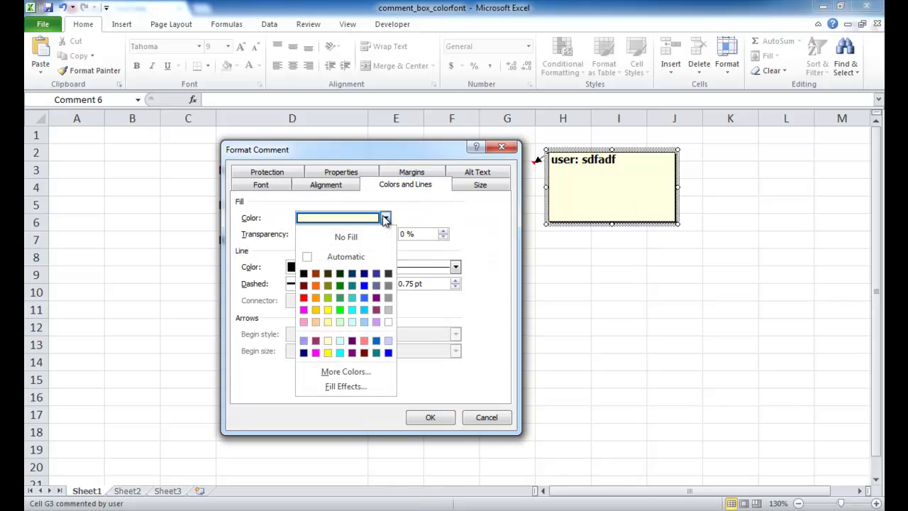
pyautogui.click(303, 298)
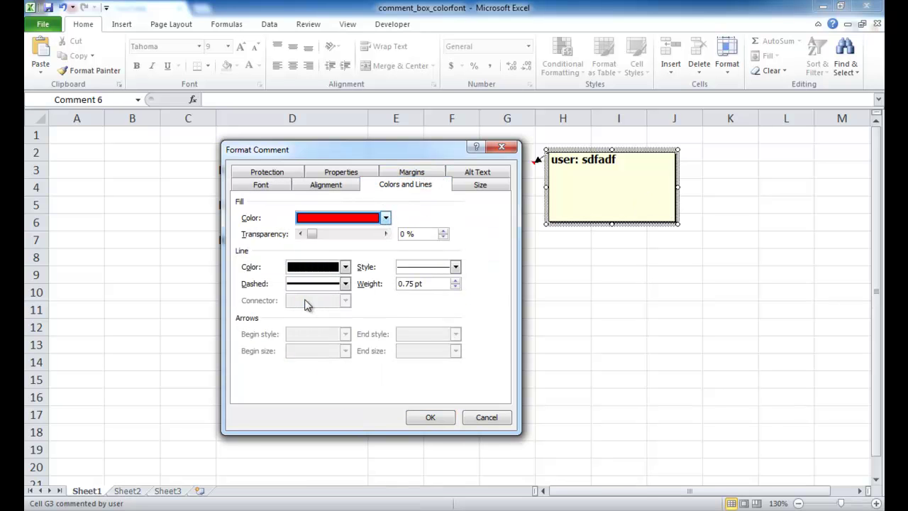
pyautogui.click(346, 270)
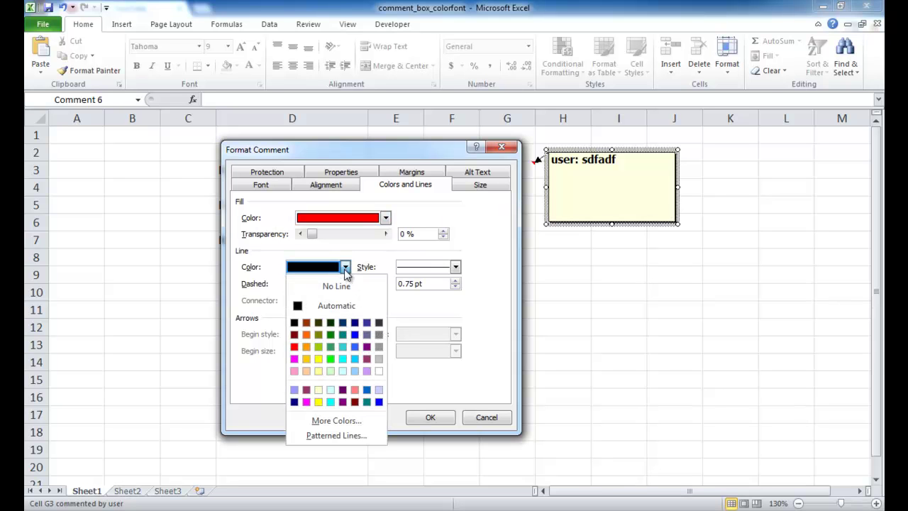
pyautogui.click(330, 346)
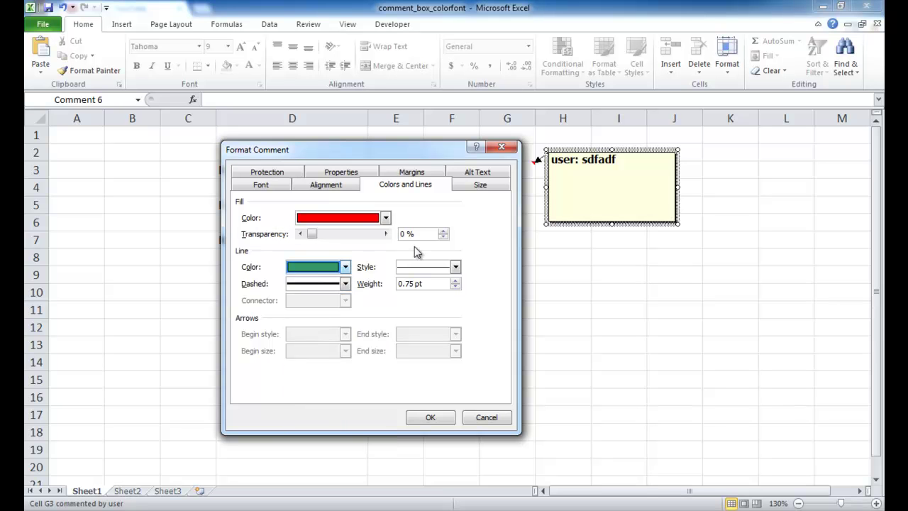
pyautogui.click(430, 417)
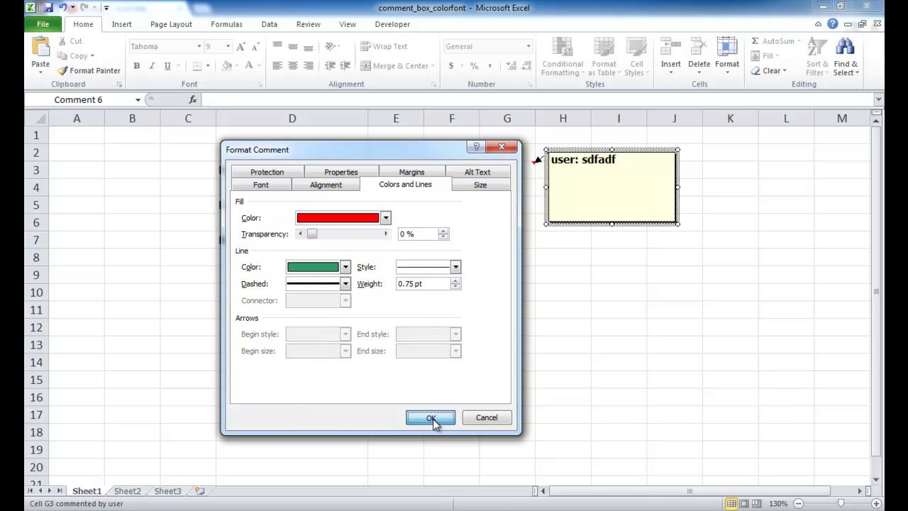
pyautogui.click(637, 264)
pyautogui.moveTo(513, 174)
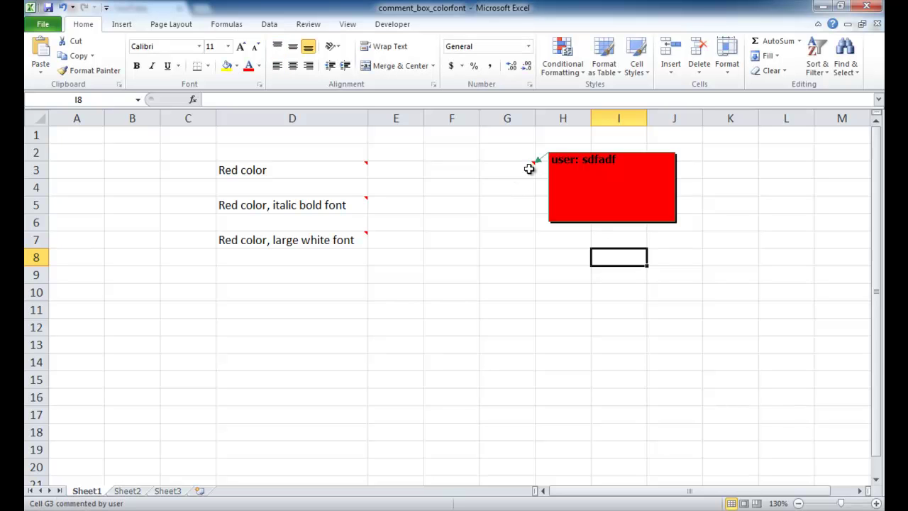
# - Keep G3's comment always shown, then select the comment box for formatting
pyautogui.rightClick(530, 169)
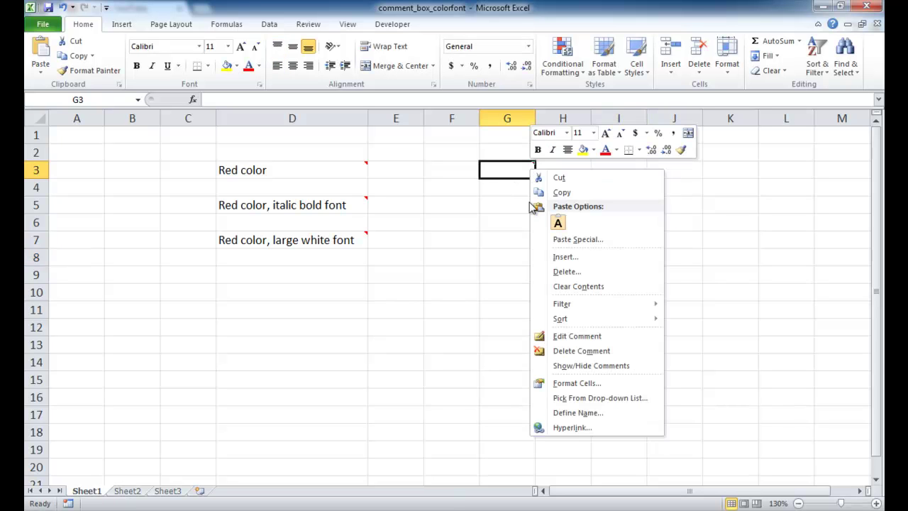
pyautogui.click(608, 368)
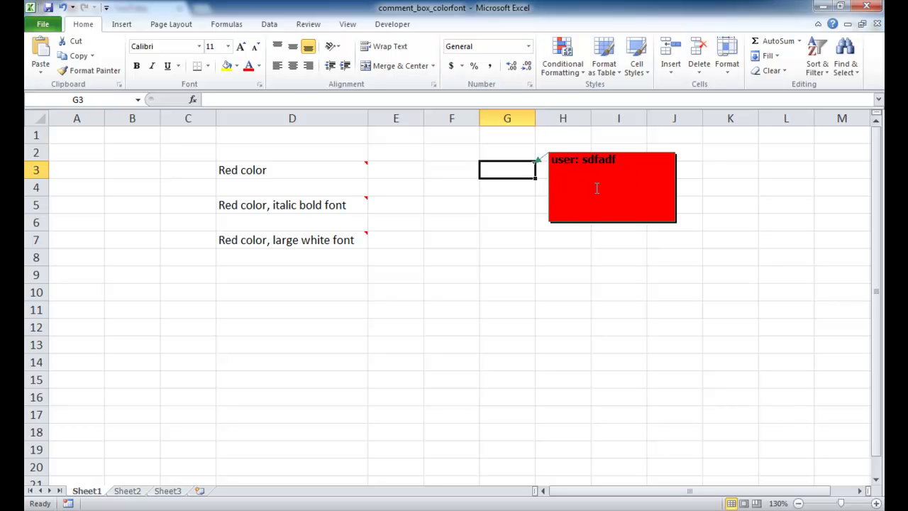
pyautogui.rightClick(526, 176)
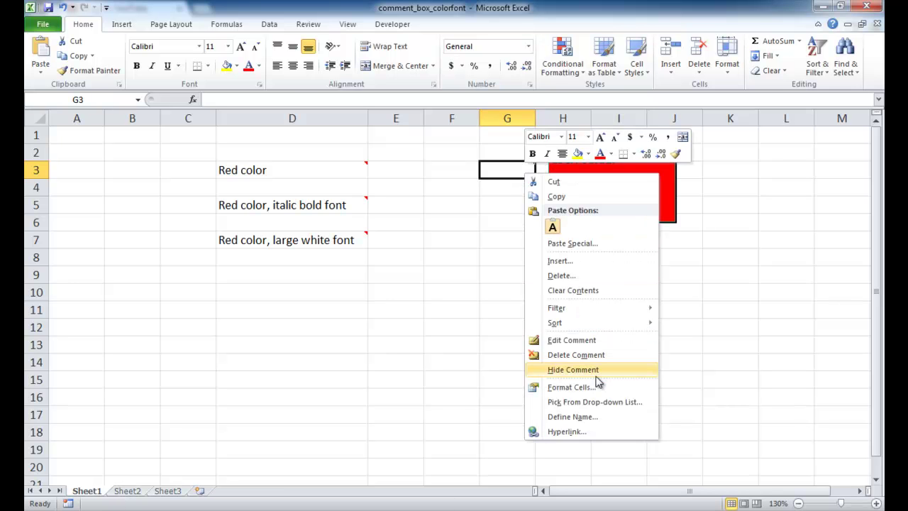
pyautogui.click(670, 186)
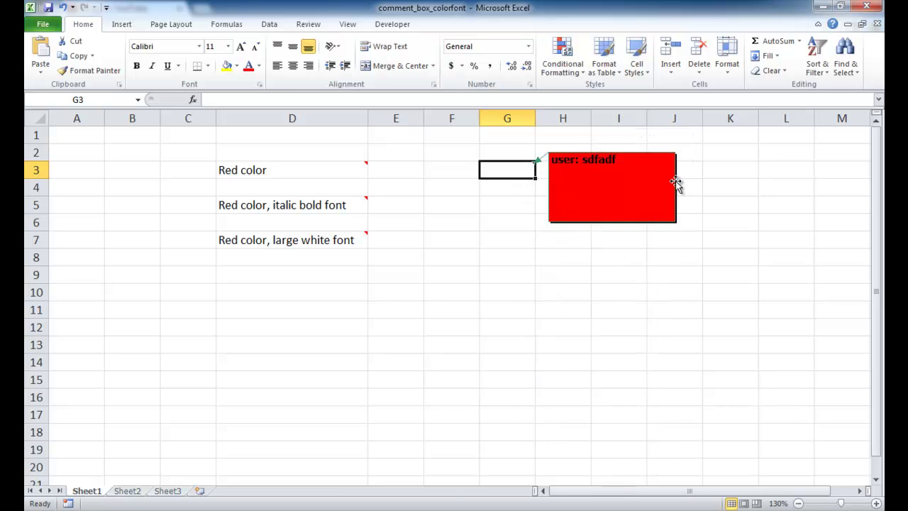
pyautogui.click(676, 183)
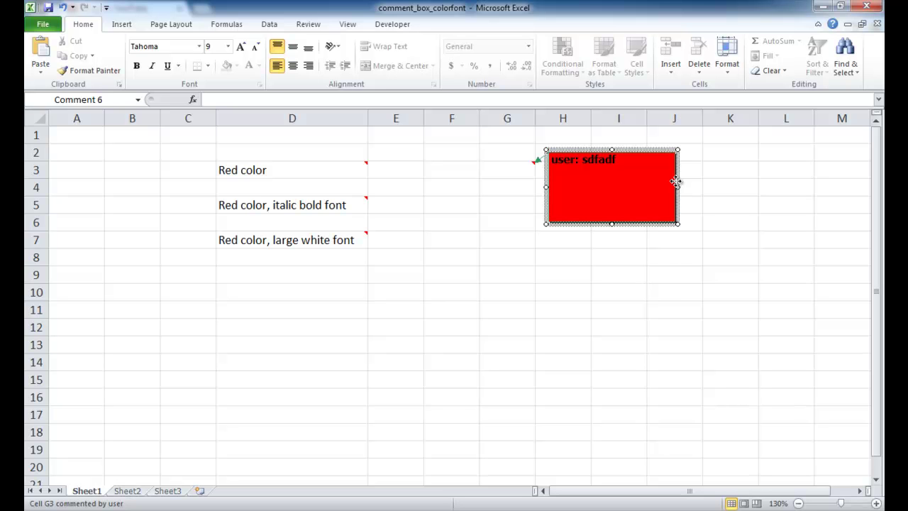
pyautogui.rightClick(675, 183)
# - Set the comment font to Broadway, Bold Italic, size 20 in Format Comment
pyautogui.click(753, 334)
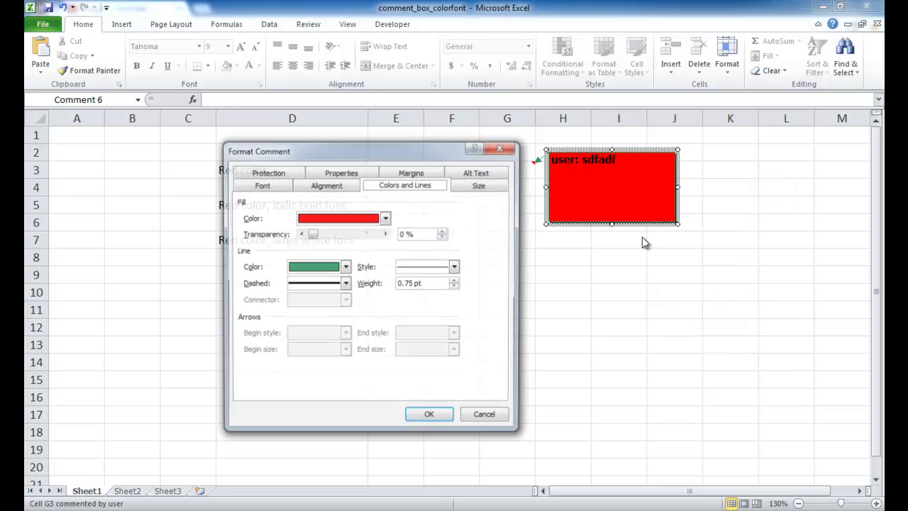
pyautogui.click(278, 187)
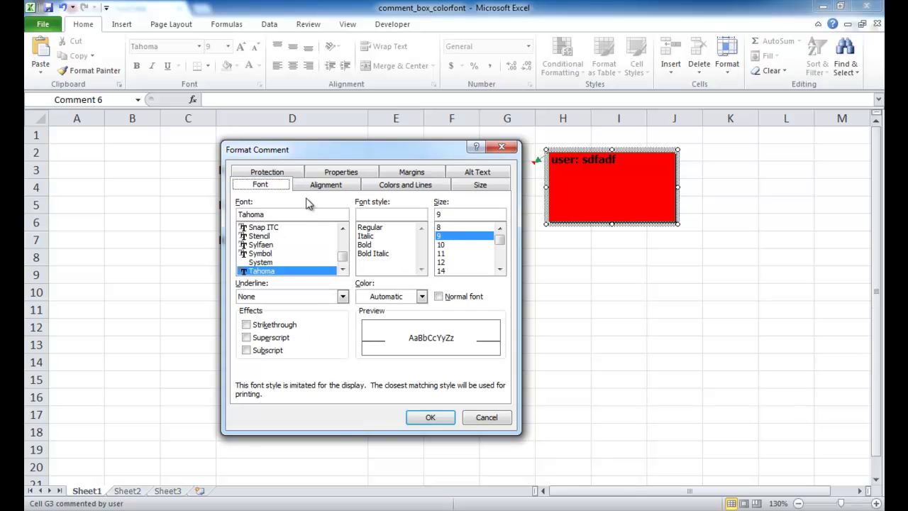
pyautogui.moveTo(341, 256); pyautogui.dragTo(348, 245)
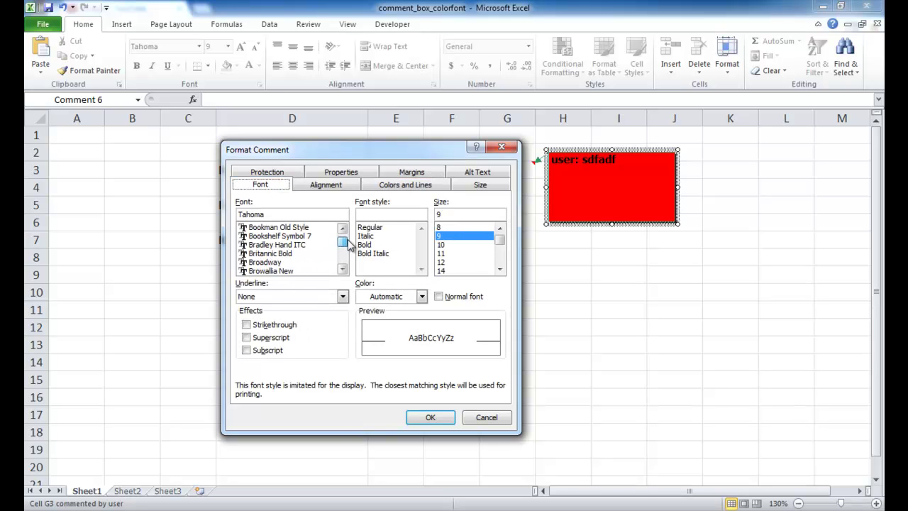
pyautogui.click(275, 264)
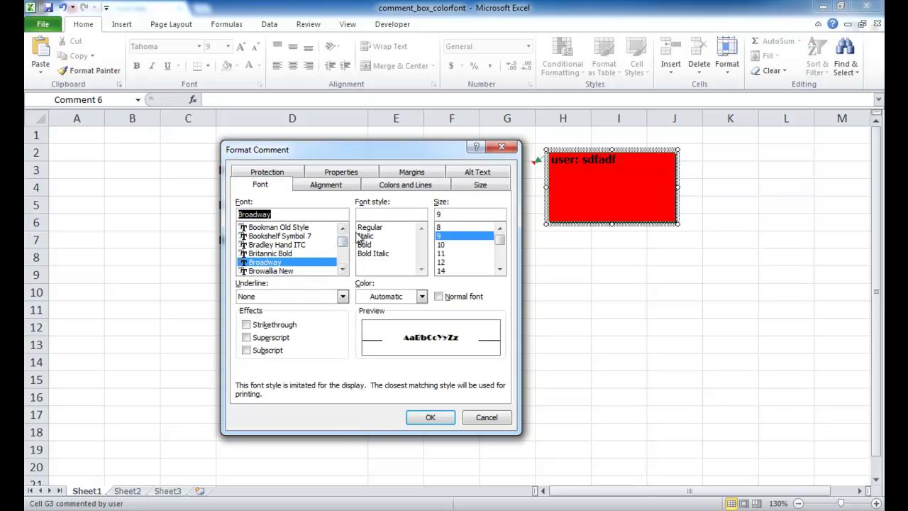
pyautogui.click(372, 254)
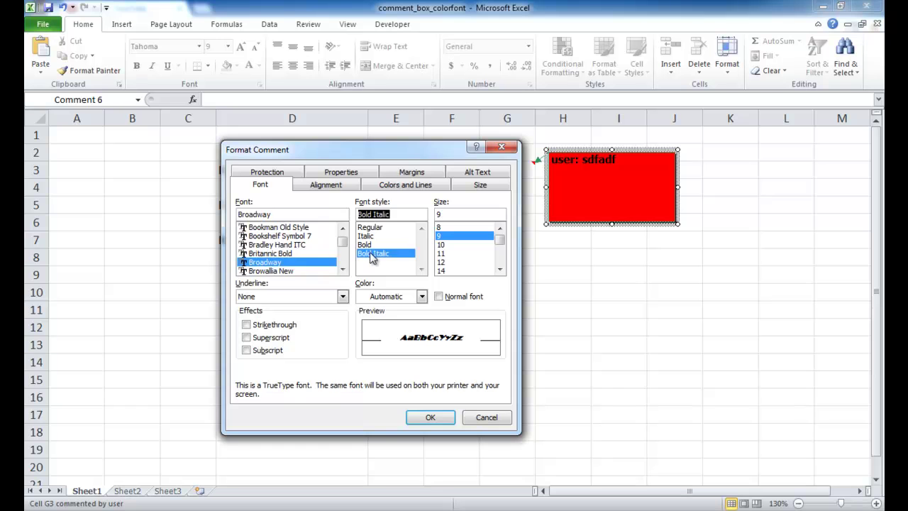
pyautogui.click(441, 262)
pyautogui.click(500, 259)
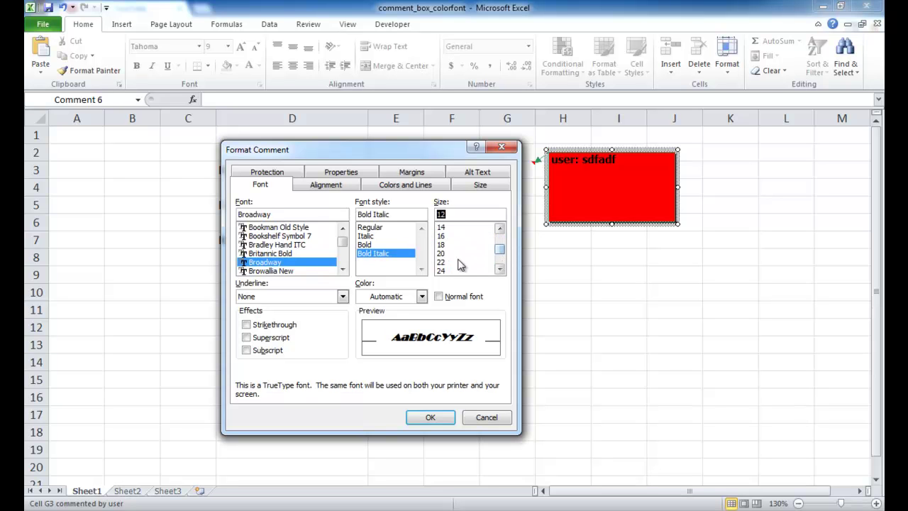
pyautogui.click(454, 254)
pyautogui.click(441, 418)
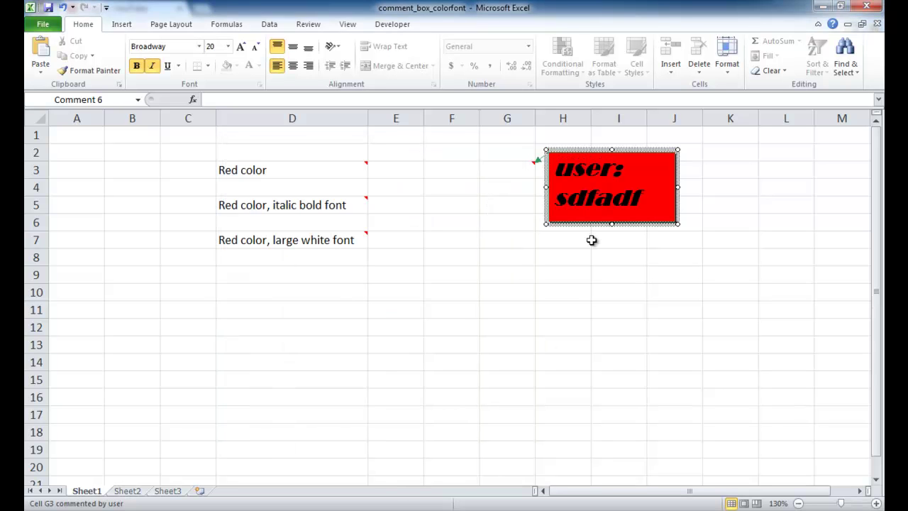
pyautogui.click(518, 280)
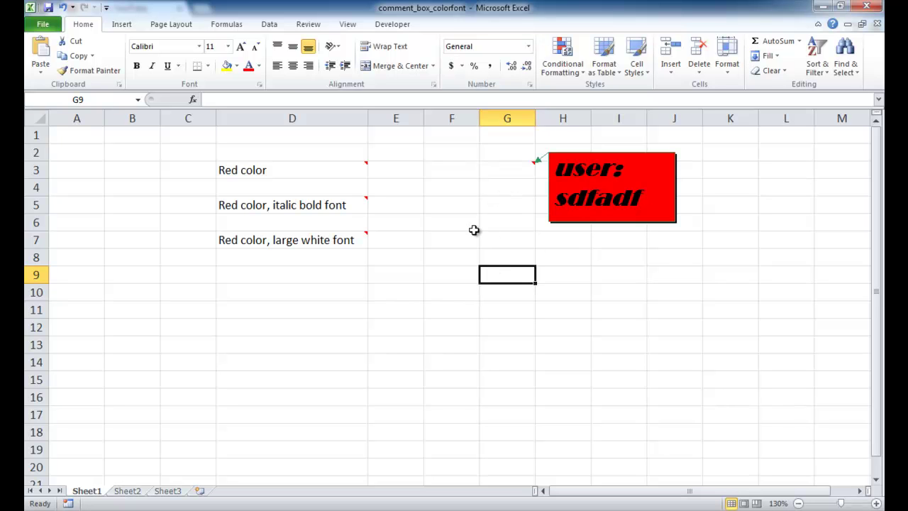
# - Insert a comment on cell G6 and drag it below G3's red comment
pyautogui.rightClick(501, 223)
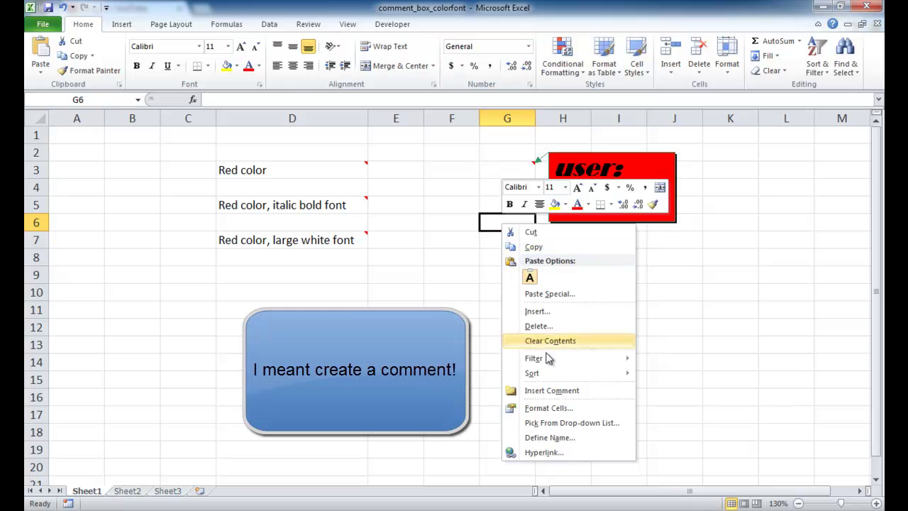
pyautogui.click(578, 390)
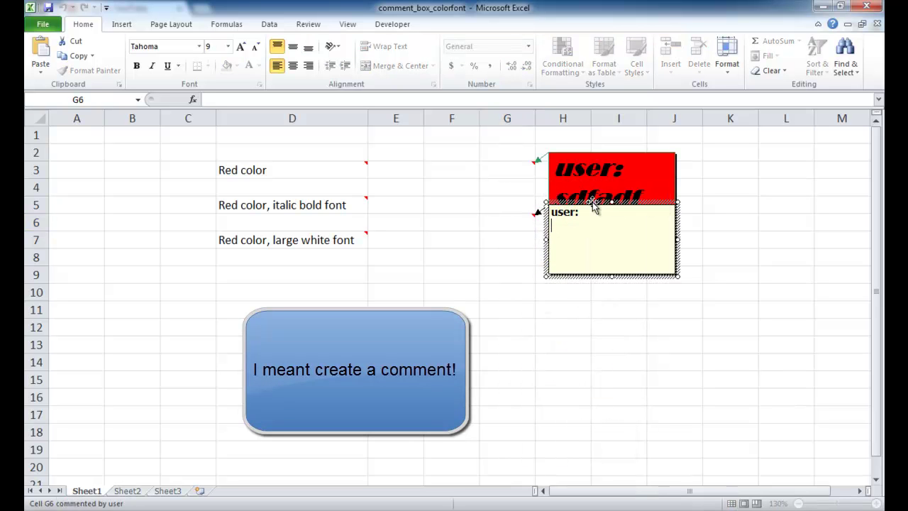
pyautogui.moveTo(595, 205); pyautogui.dragTo(594, 231)
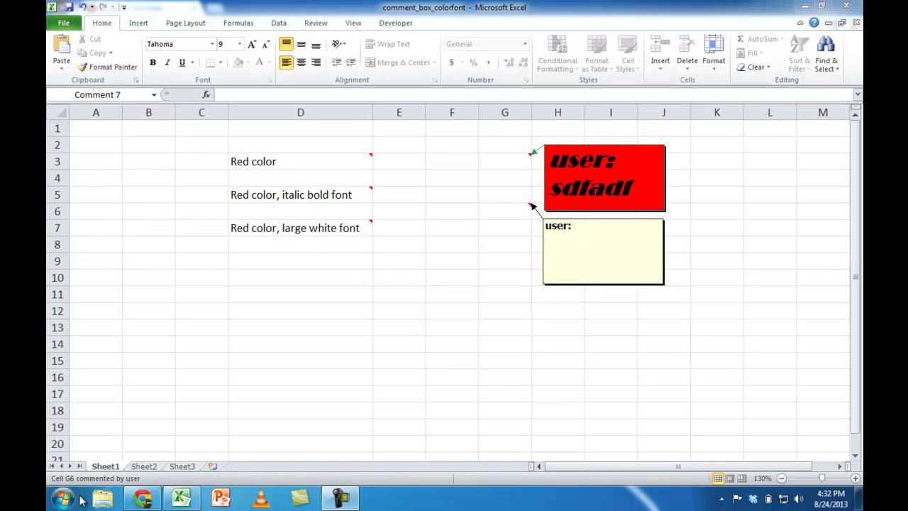
# - Go from Start through Control Panel, Personalization and Window Color to Advanced appearance settings
pyautogui.click(63, 502)
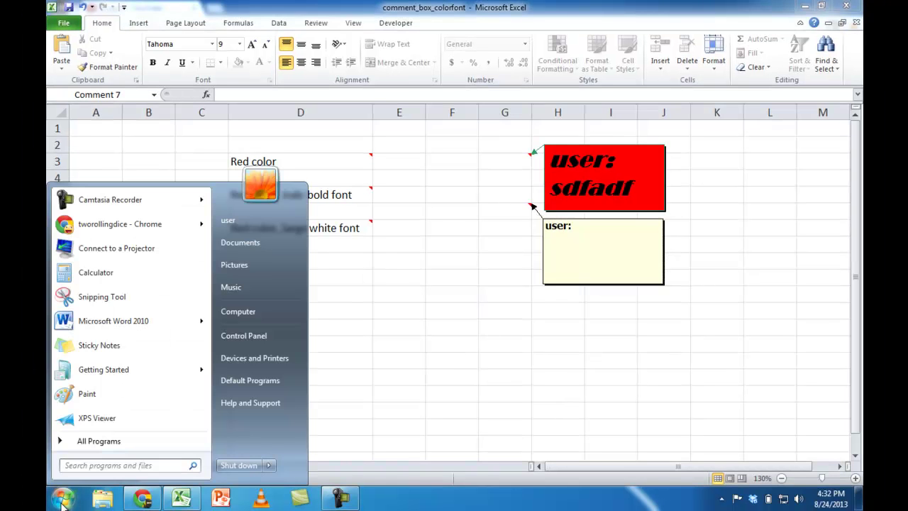
pyautogui.click(259, 331)
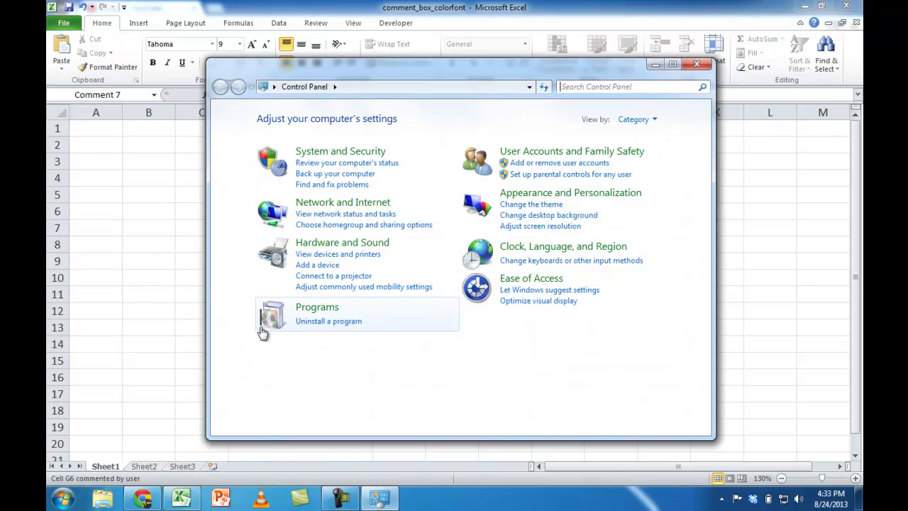
pyautogui.click(614, 195)
pyautogui.click(414, 118)
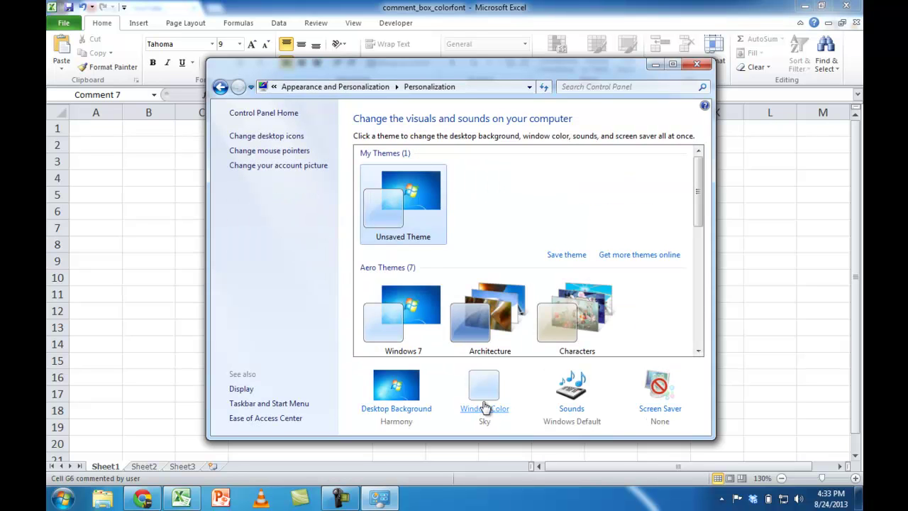
pyautogui.click(486, 411)
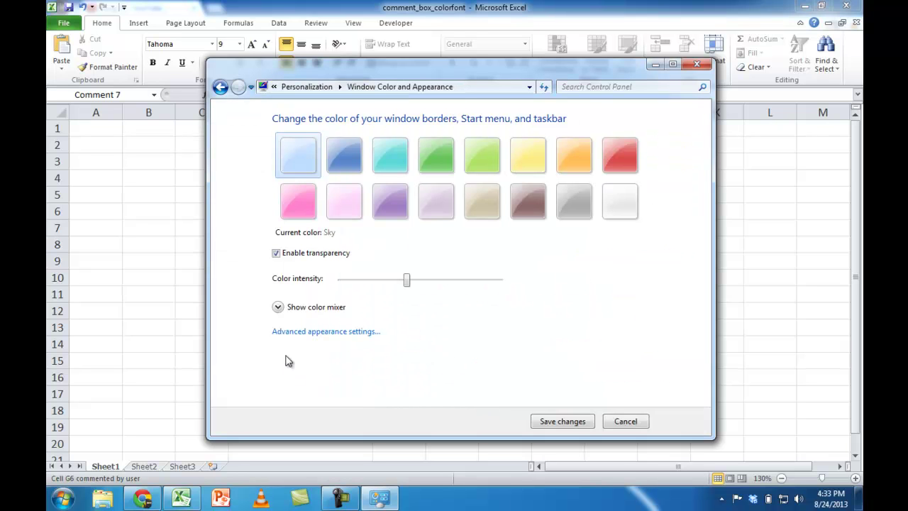
pyautogui.click(339, 335)
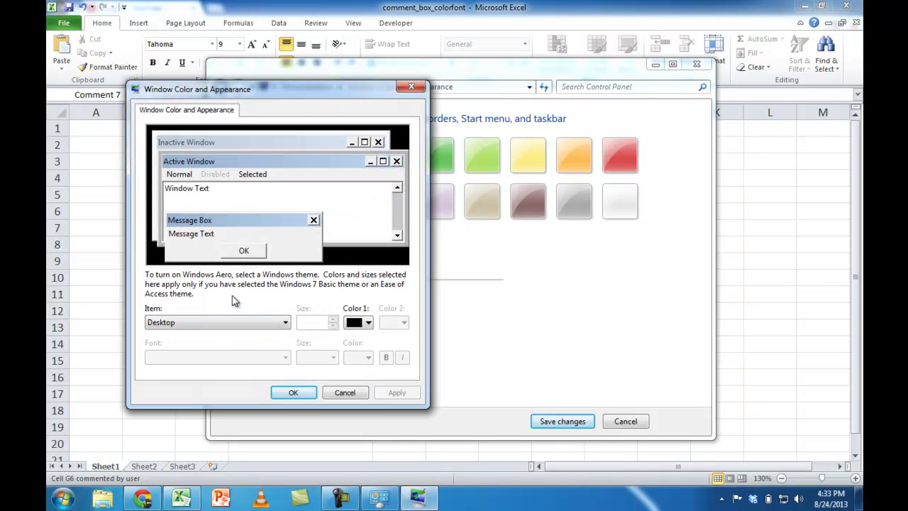
# - Set the ToolTip item to a red background with white size-20 text
pyautogui.click(267, 322)
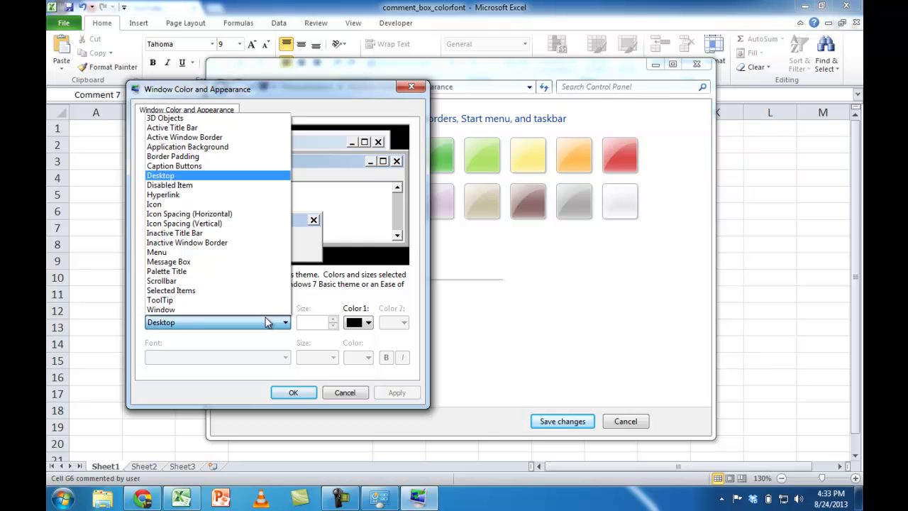
pyautogui.click(270, 300)
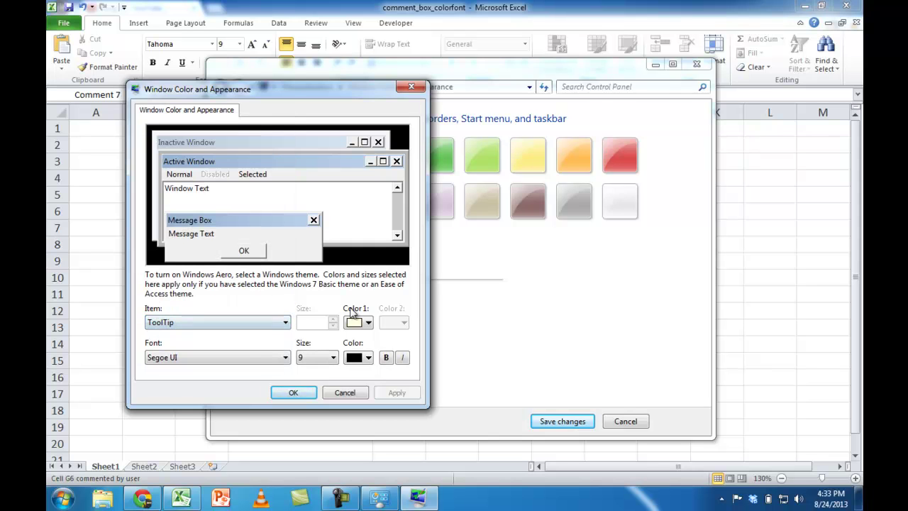
pyautogui.click(364, 322)
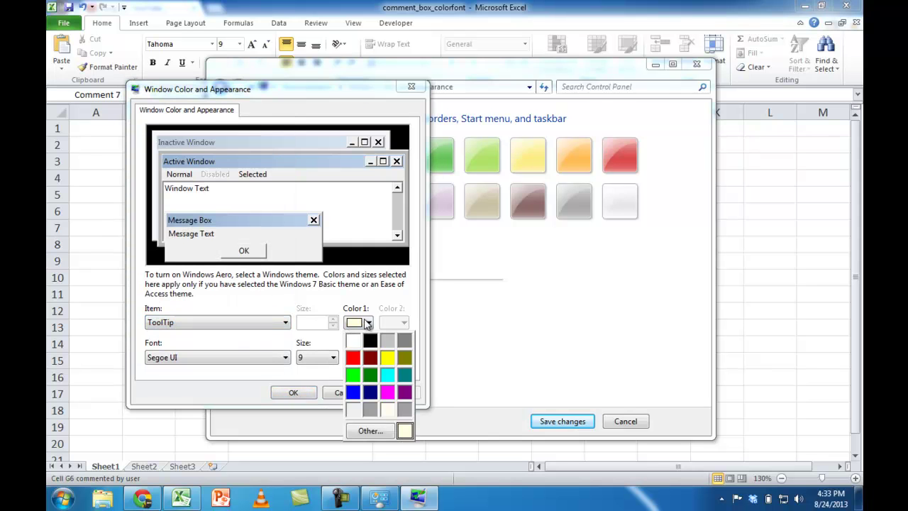
pyautogui.click(354, 358)
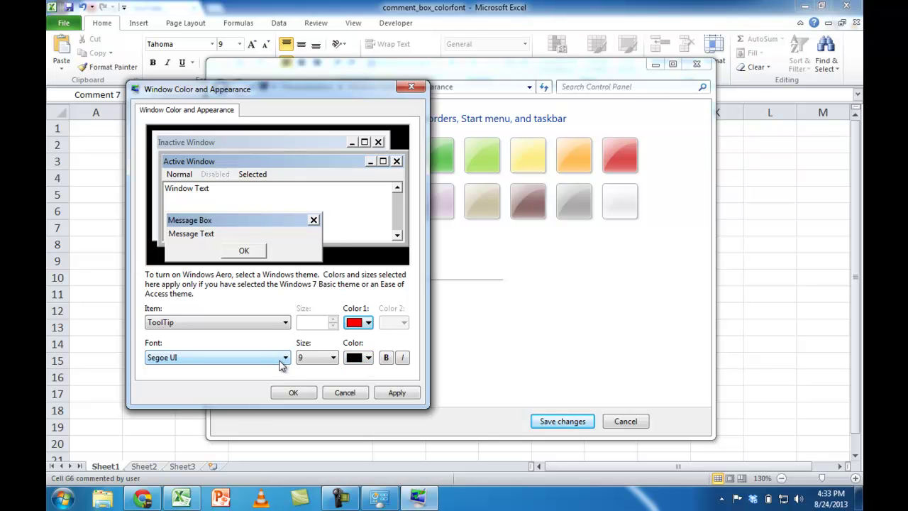
pyautogui.click(312, 357)
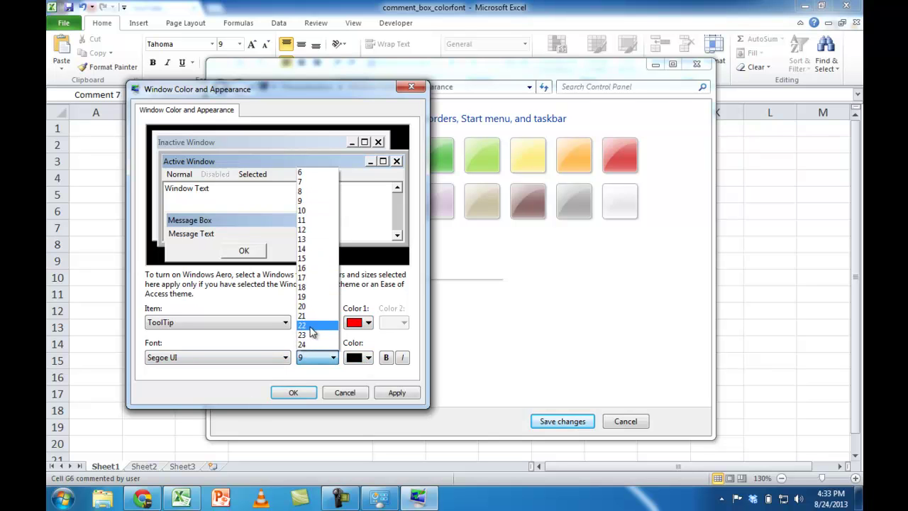
pyautogui.click(311, 311)
pyautogui.click(365, 358)
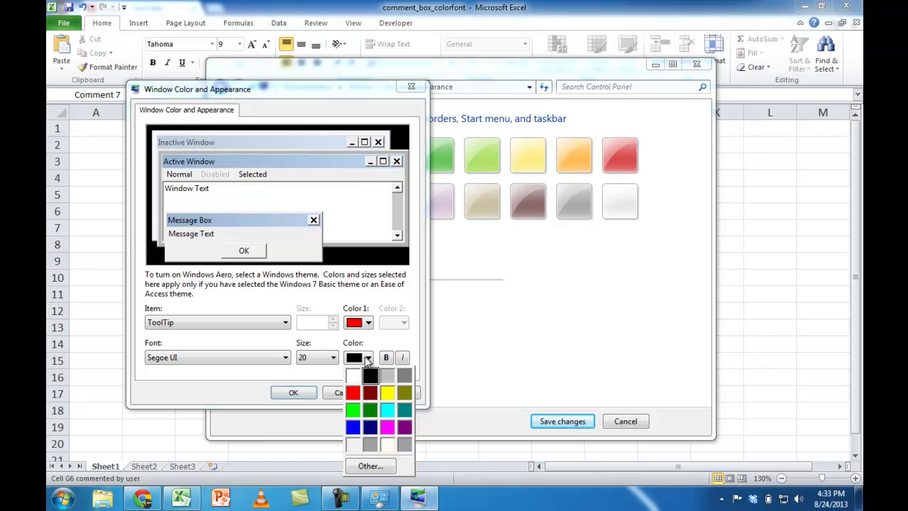
pyautogui.click(354, 376)
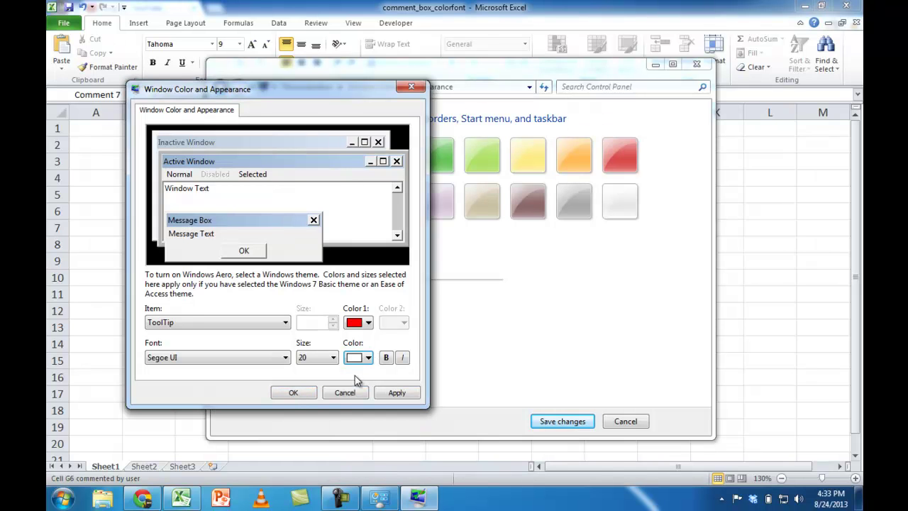
# - Confirm and save the appearance changes, then close the Personalization window
pyautogui.click(298, 395)
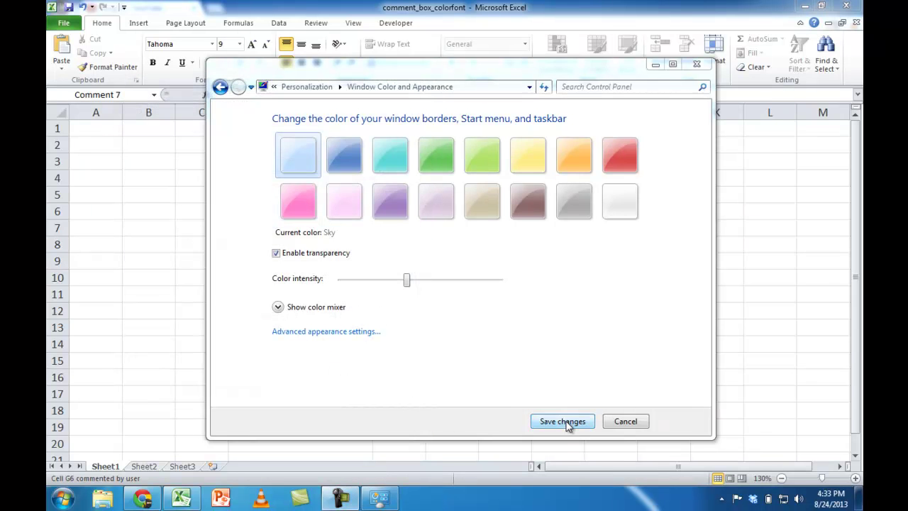
pyautogui.click(561, 421)
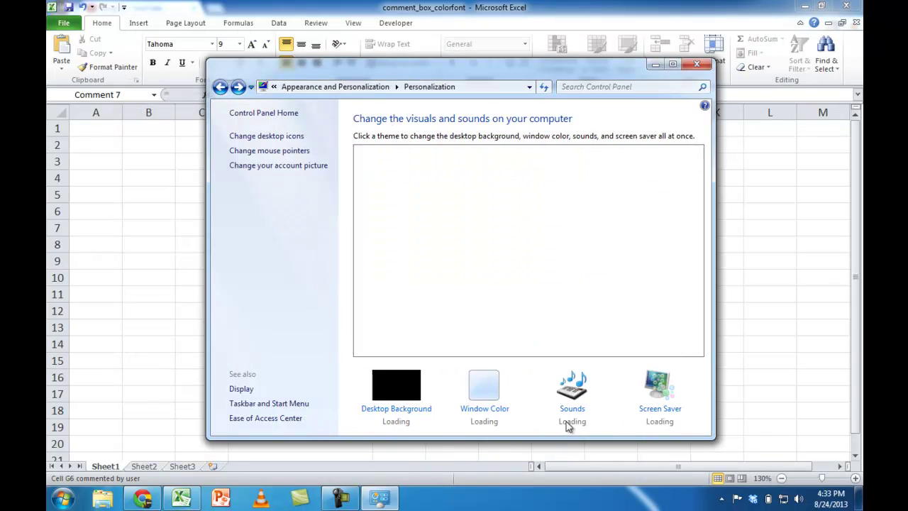
pyautogui.click(698, 66)
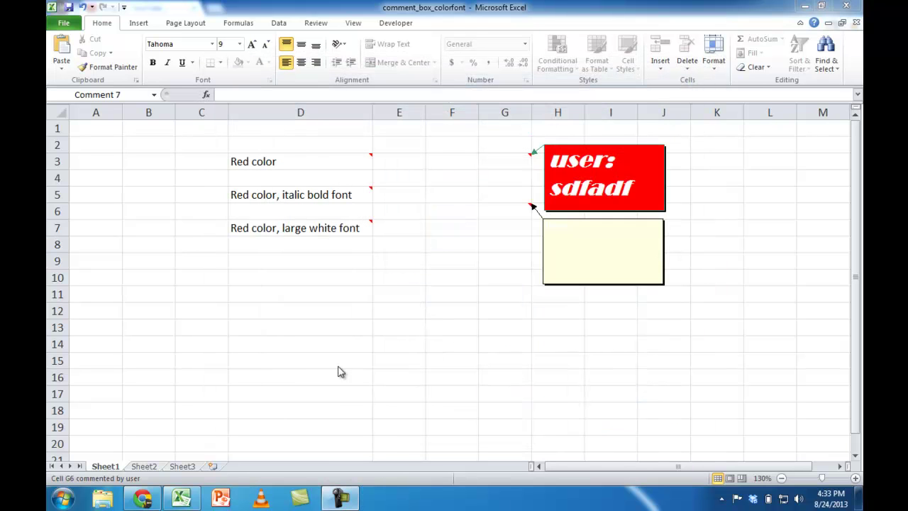
# - Select cell E12 and insert a comment, now red with large white text
pyautogui.click(388, 309)
pyautogui.rightClick(389, 310)
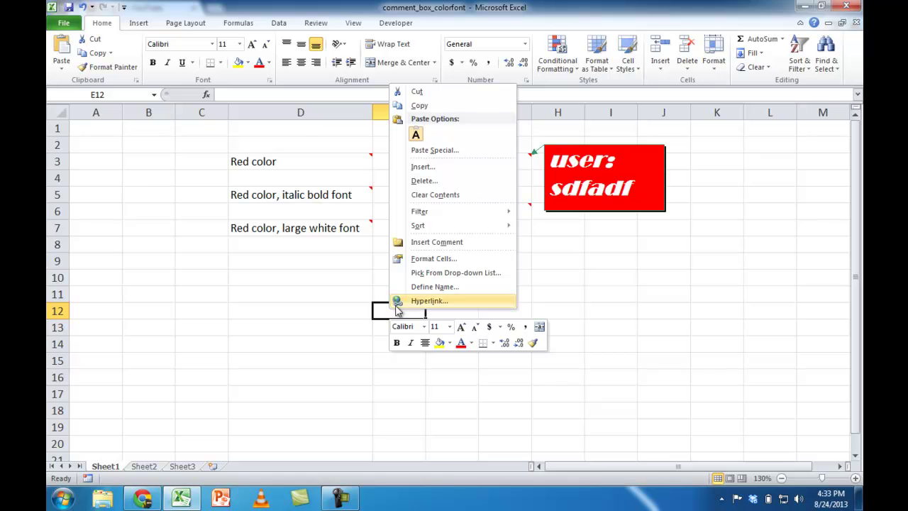
pyautogui.click(441, 242)
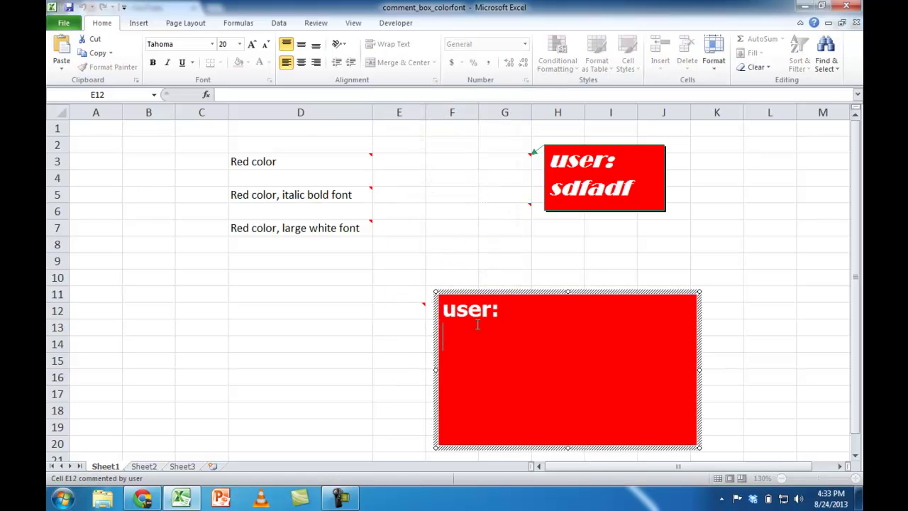